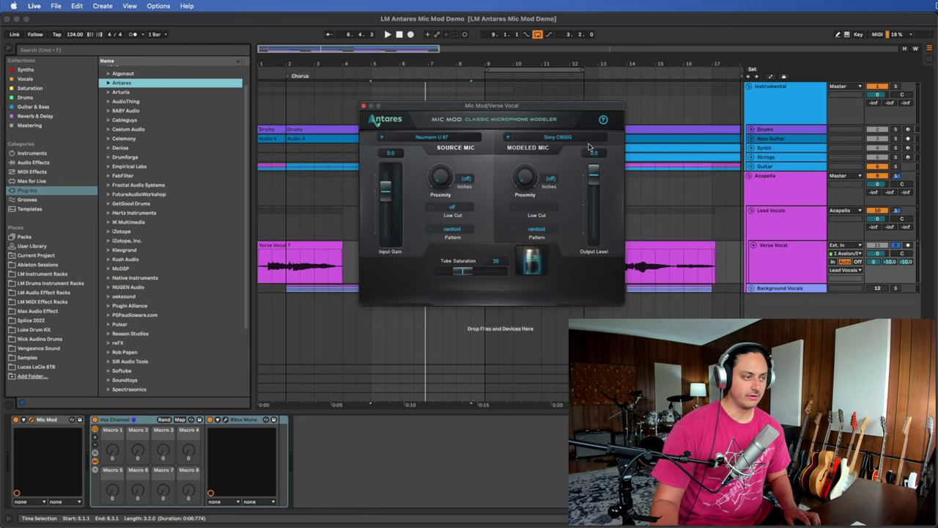
Keep the Sony C800G modeled mic and drag Mic Mod's Tube Saturation from 35 to 0
click(561, 137)
click(570, 117)
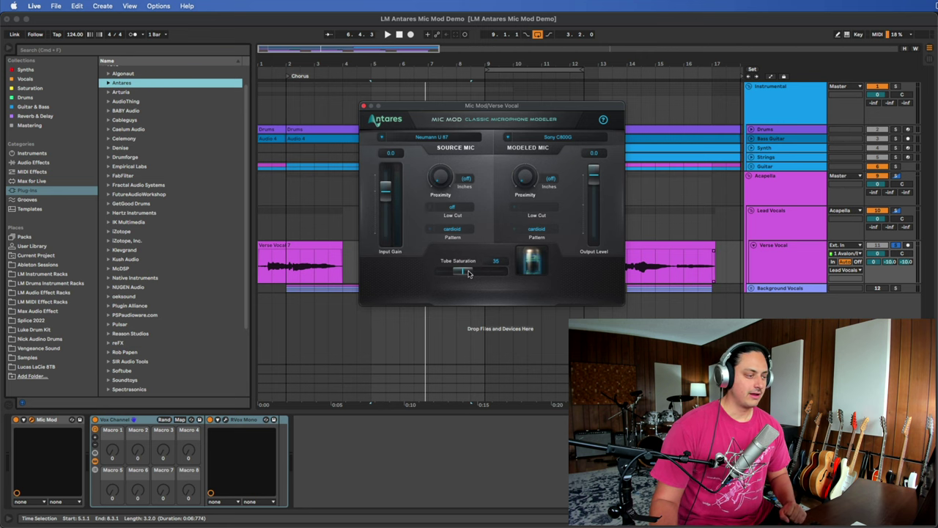
drag(469, 273, 319, 306)
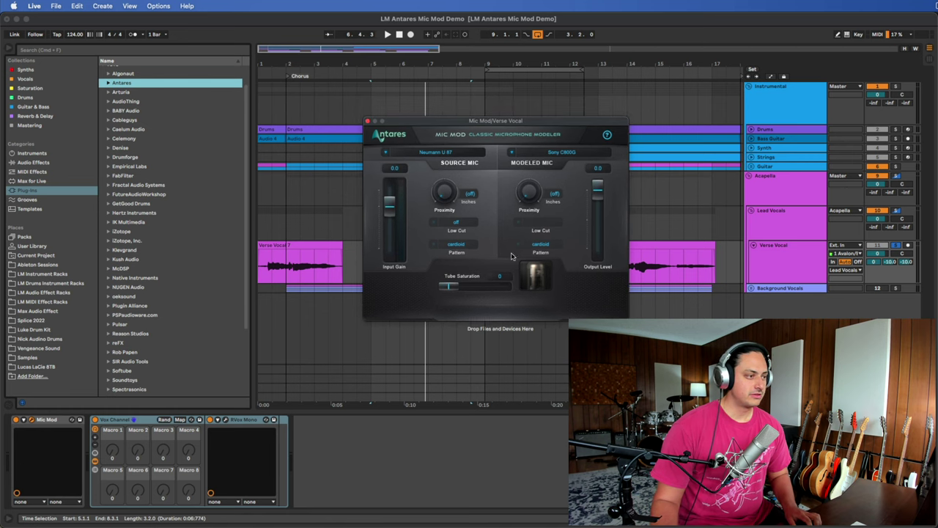
click(60, 420)
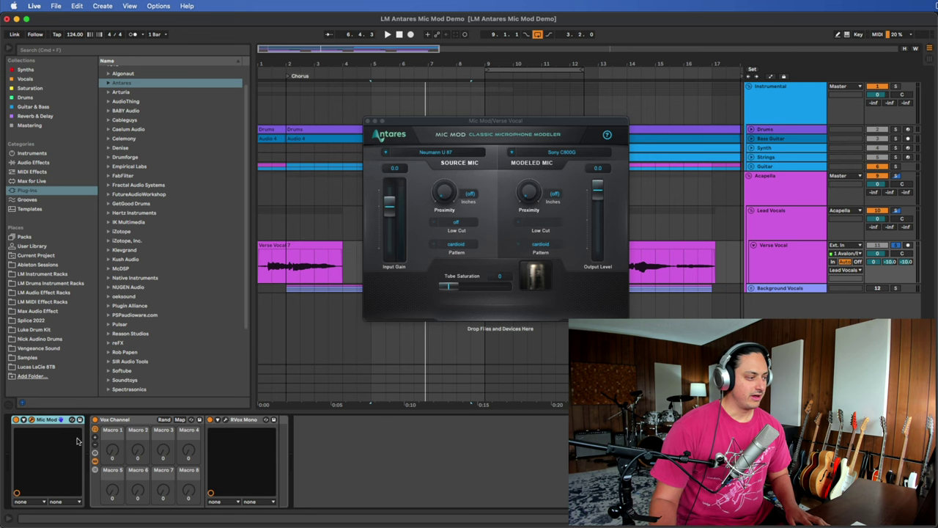
key(super+alt+p)
click(781, 224)
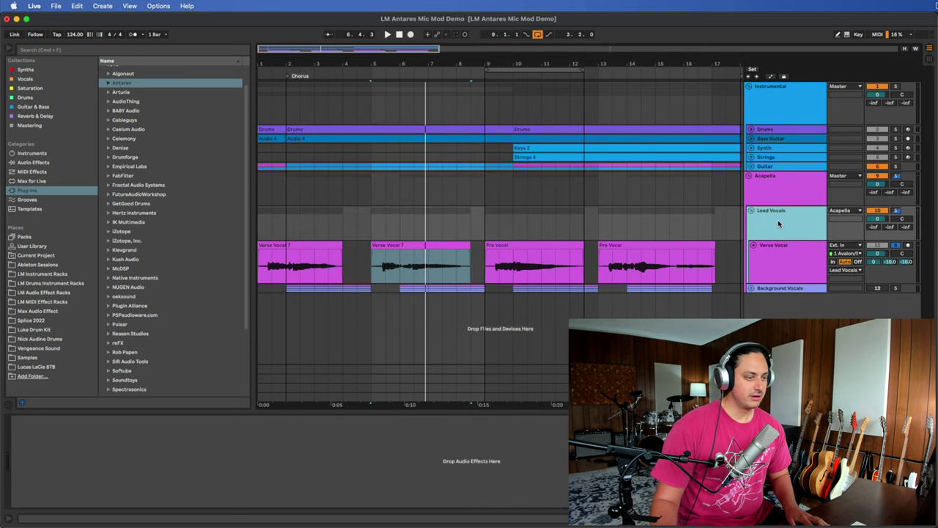
click(786, 187)
click(783, 227)
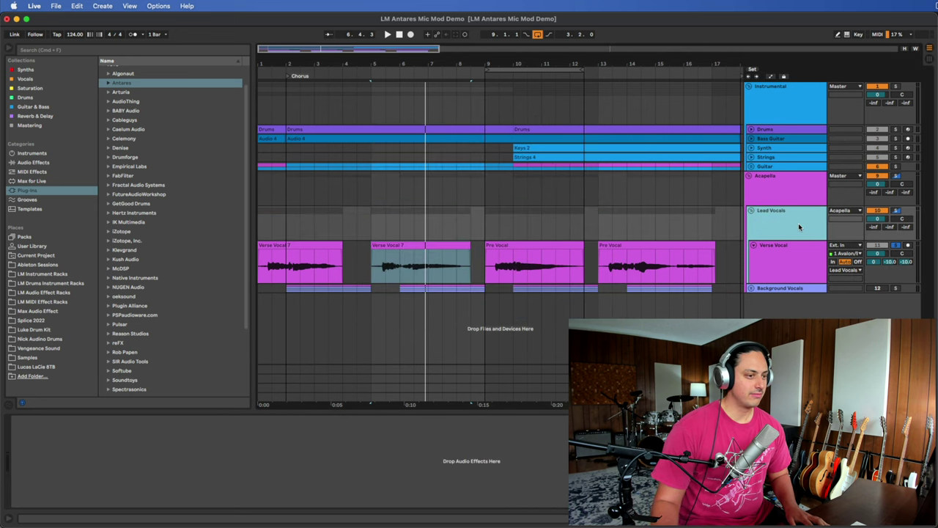
click(777, 256)
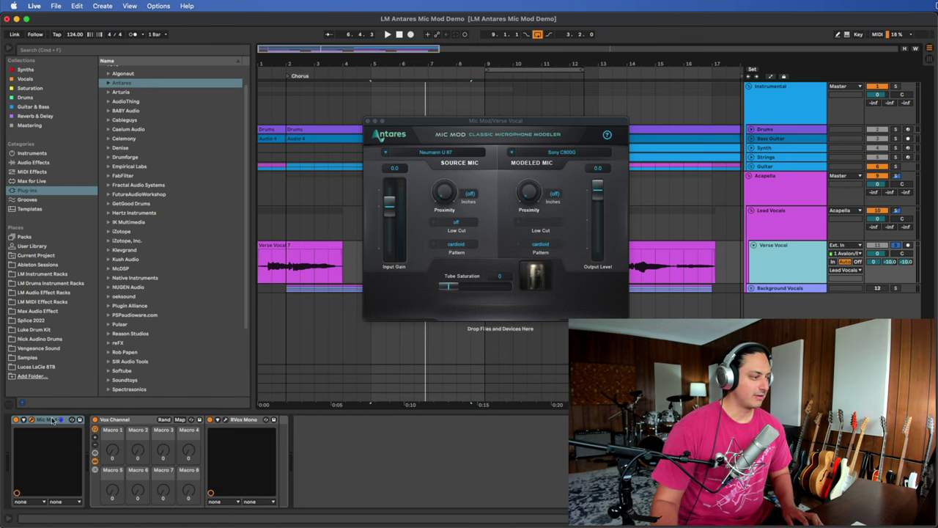
click(224, 420)
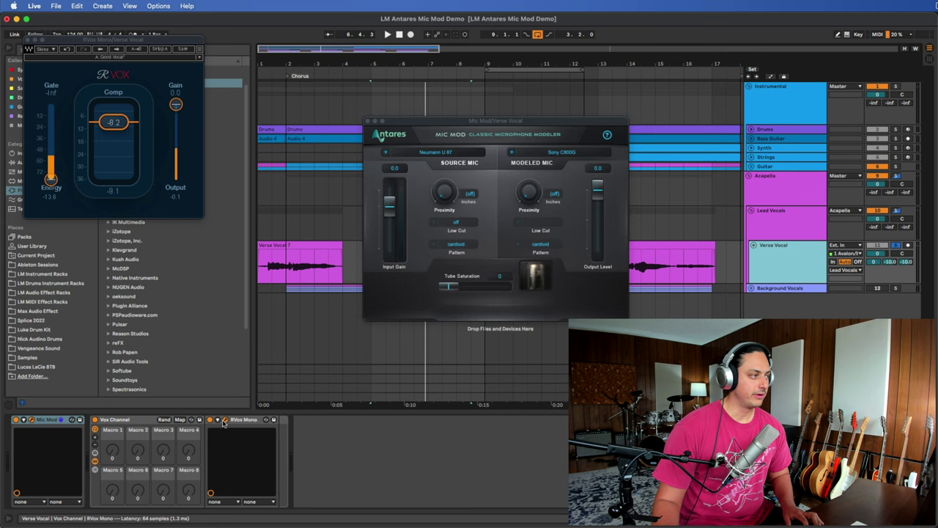
click(224, 420)
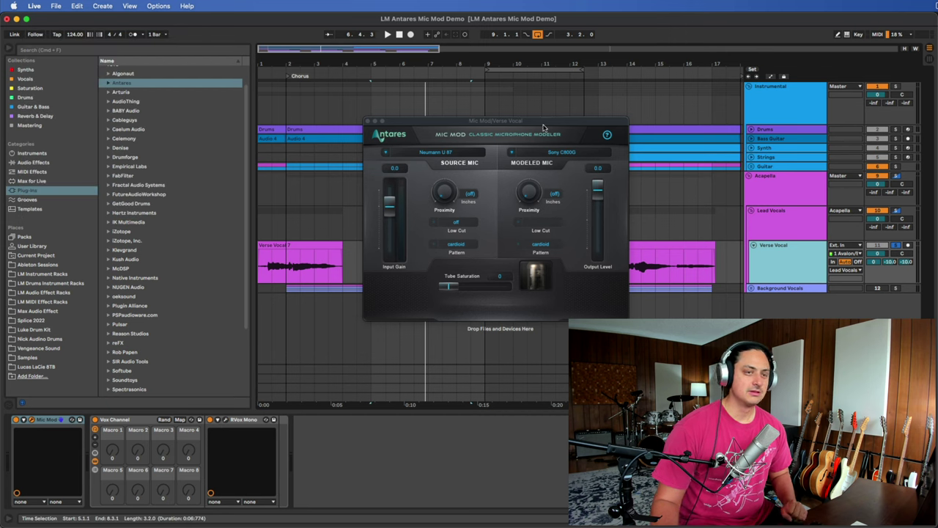
click(780, 176)
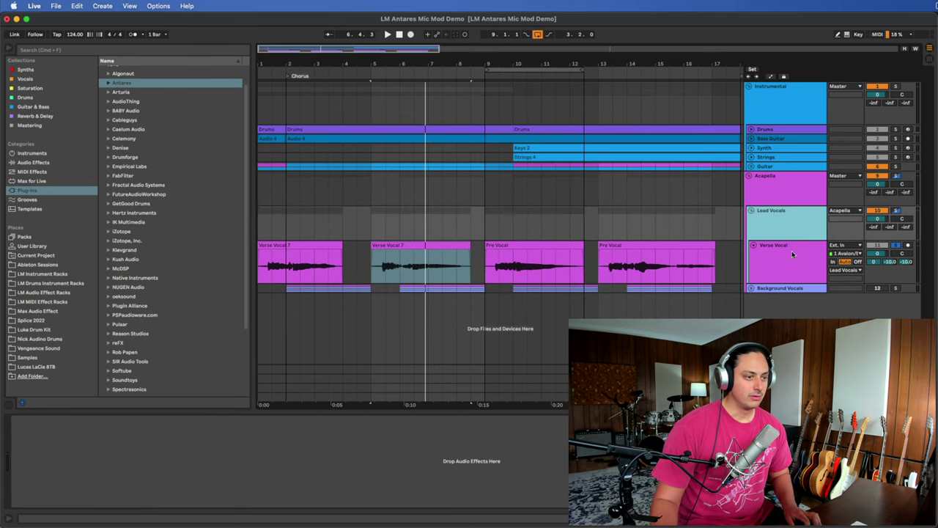
click(791, 258)
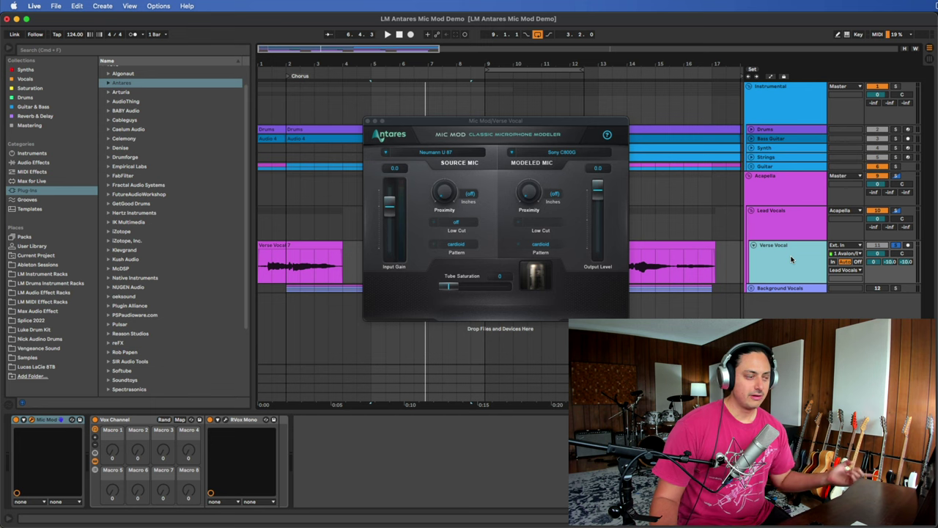
Set Mic Mod's modeled mic to '- bypass mic', leaving the Neumann U 87 source
click(385, 155)
click(385, 156)
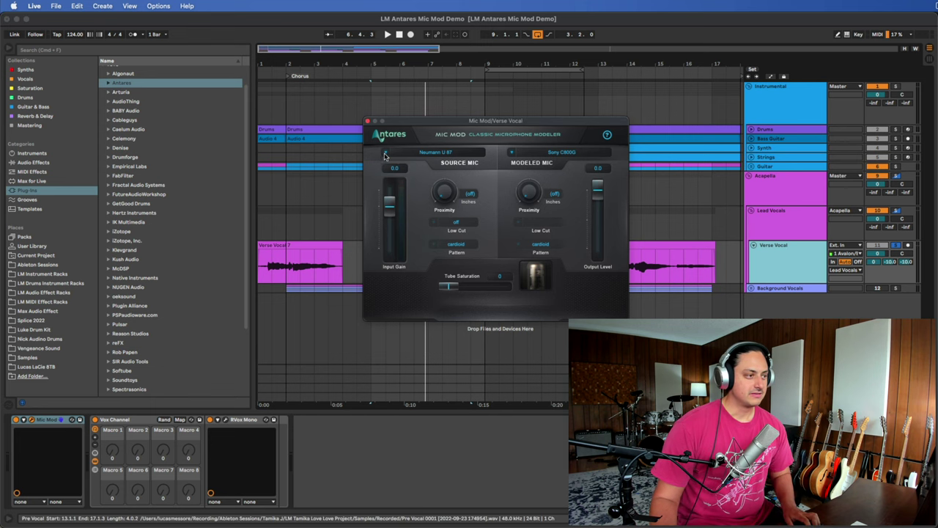
click(511, 153)
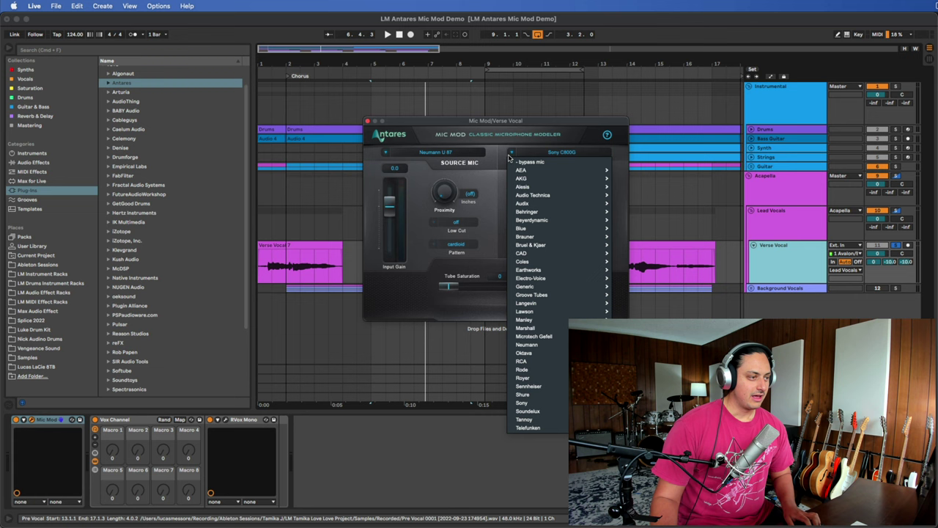
click(530, 162)
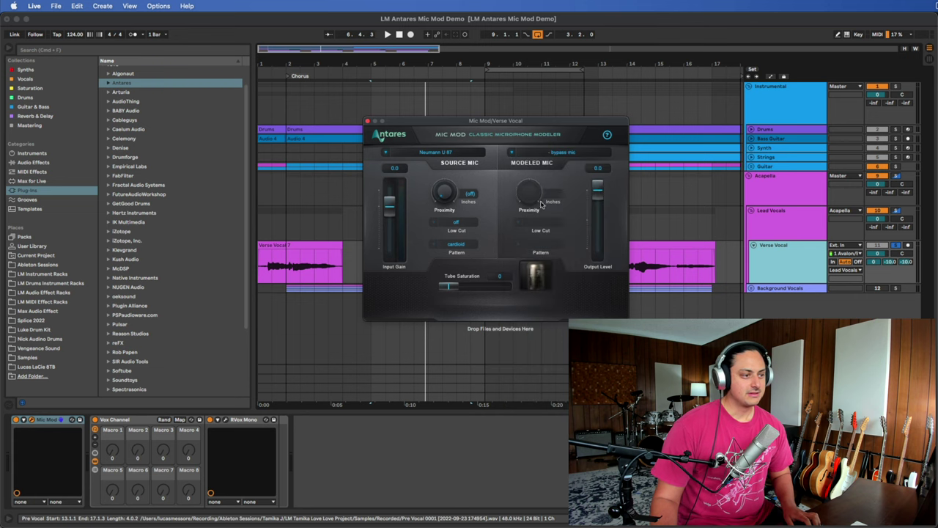
Unsolo the Verse Vocal track
click(321, 271)
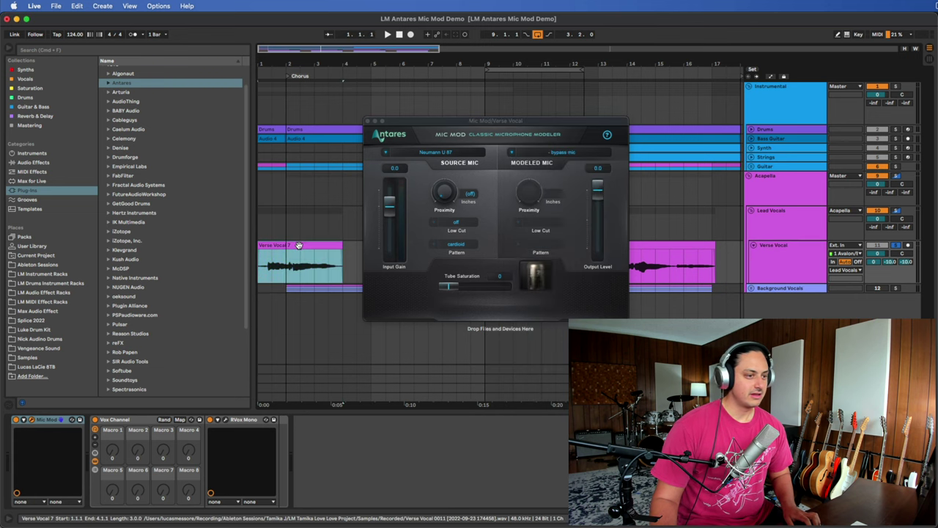
click(733, 264)
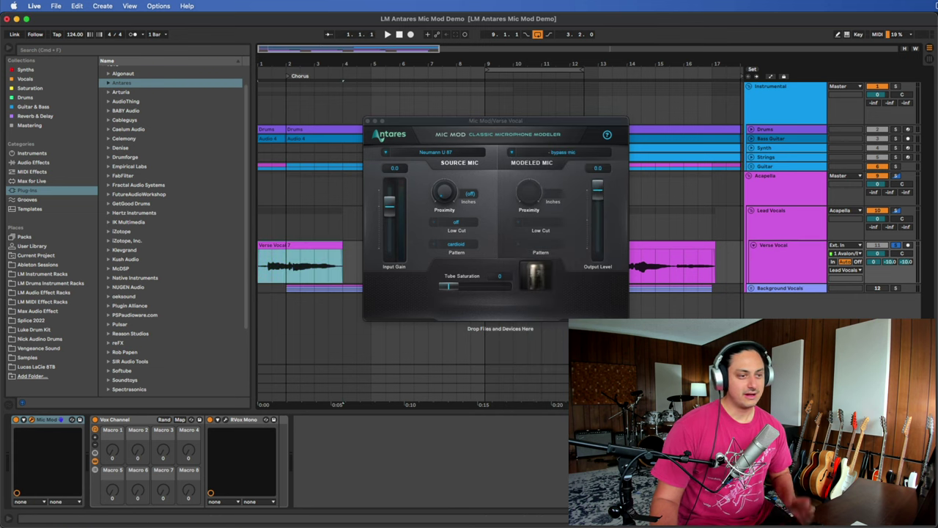
click(898, 247)
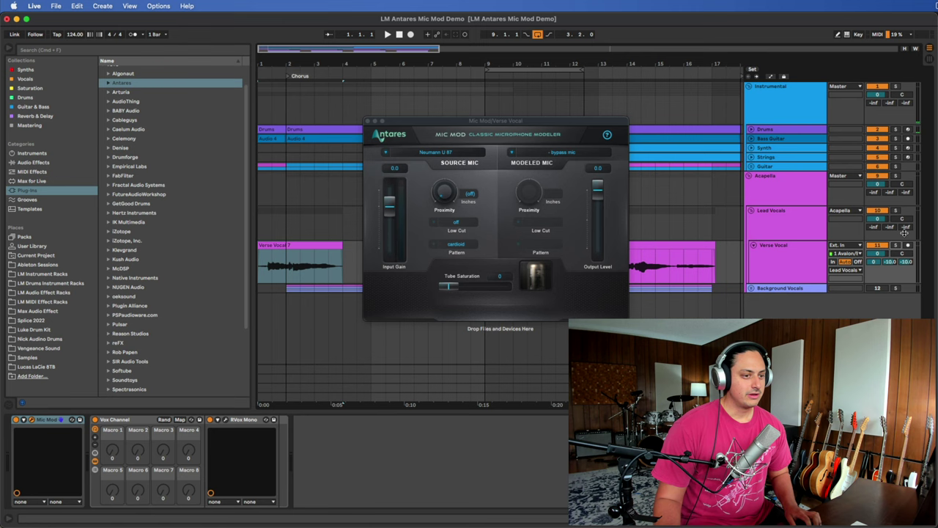
Close the Mic Mod plugin window and start playback from bar 1
scroll(278, 213, up, 3)
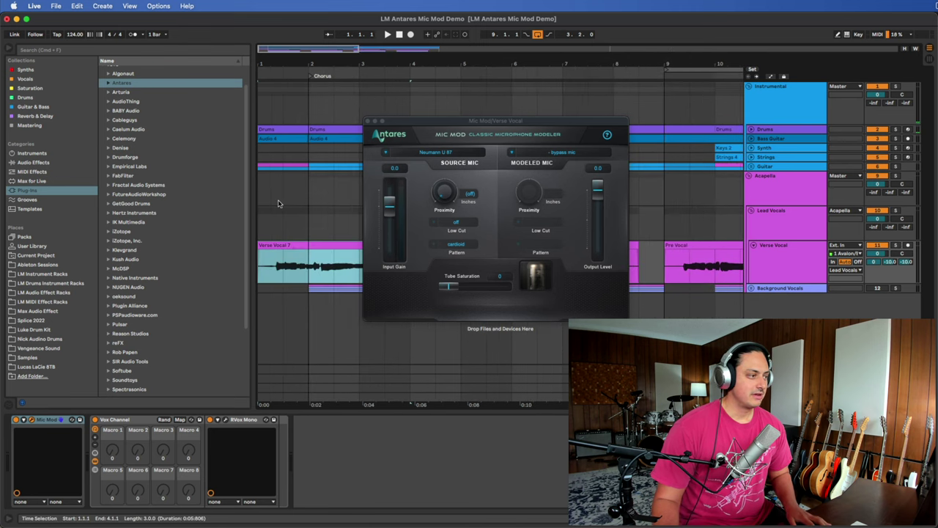
click(297, 246)
click(368, 125)
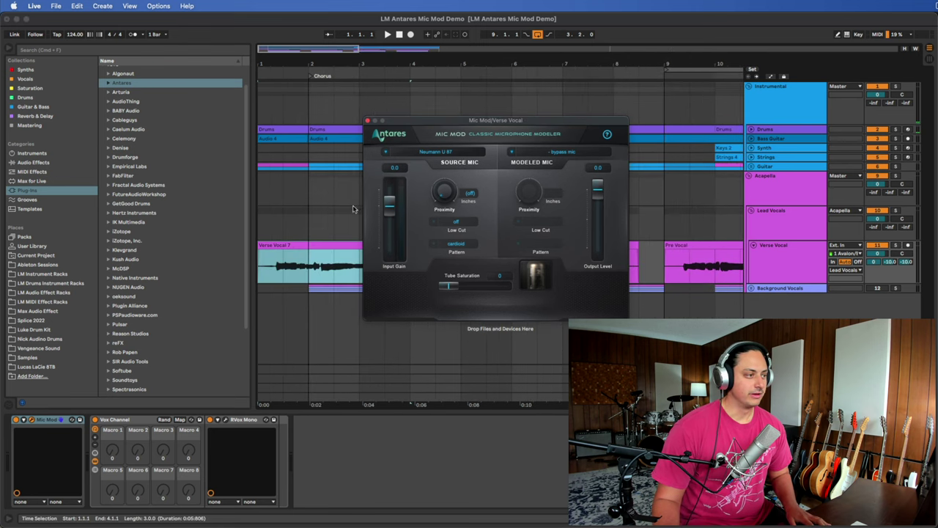
click(368, 120)
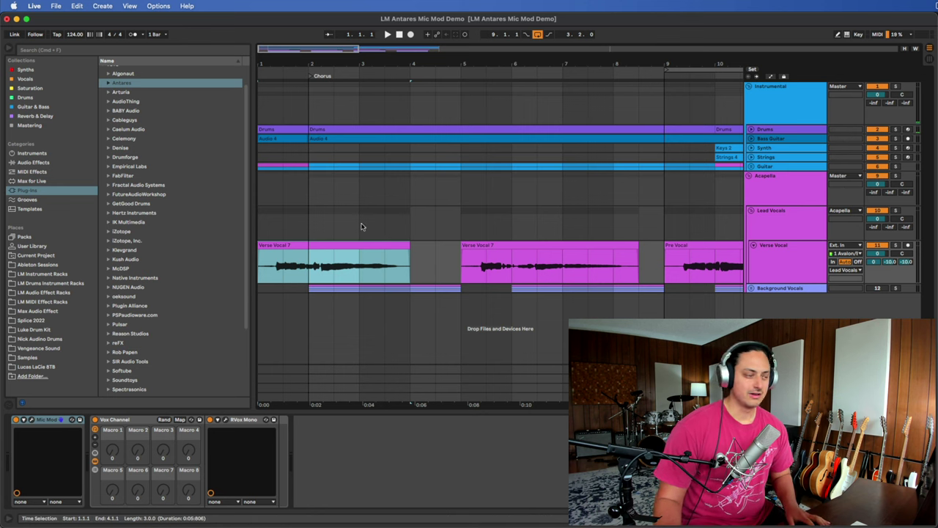
click(335, 269)
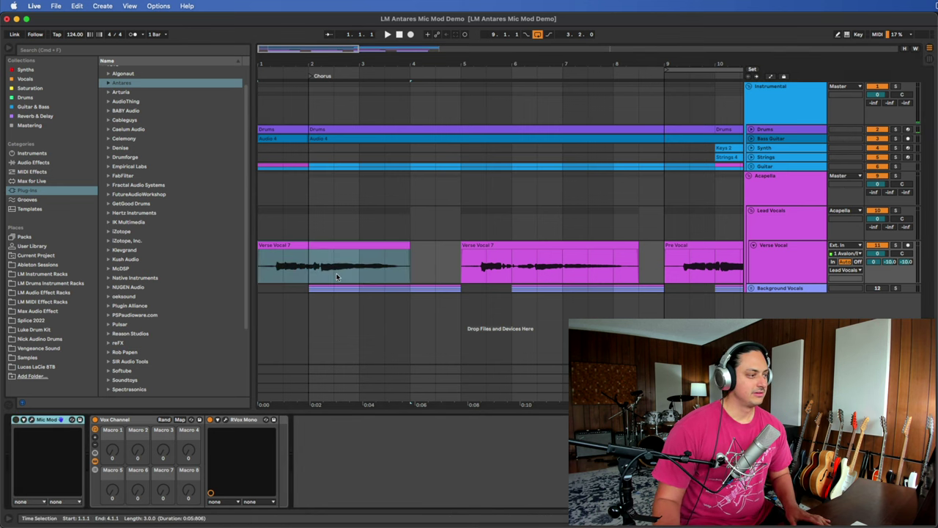
key(space)
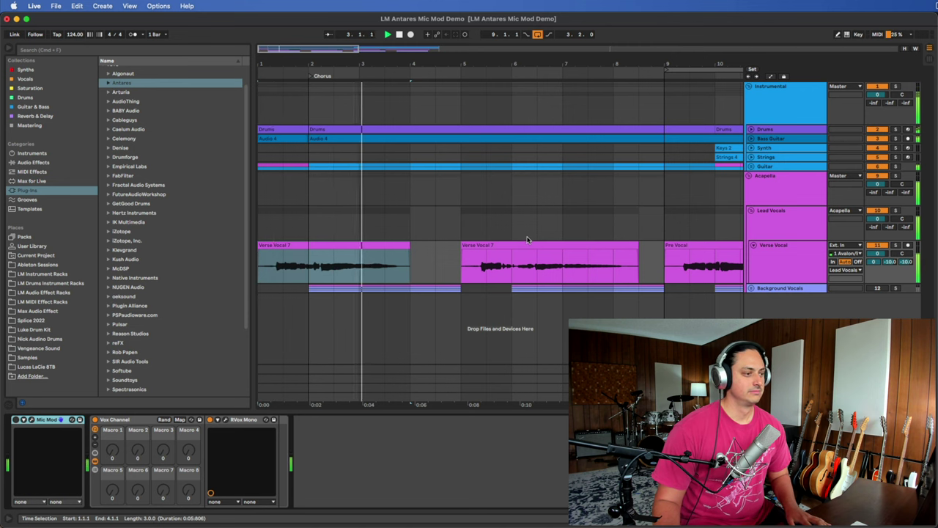
Loop the Pre Vocal clip (bars 9 to 12.3), reopen Mic Mod and solo Acapella
scroll(498, 190, down, 2)
scroll(450, 266, right, 2)
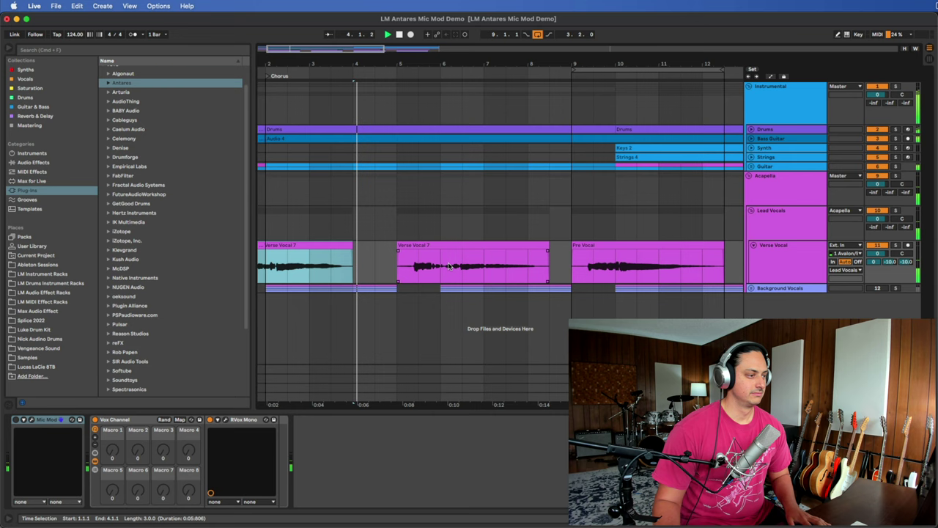
scroll(450, 266, right, 2)
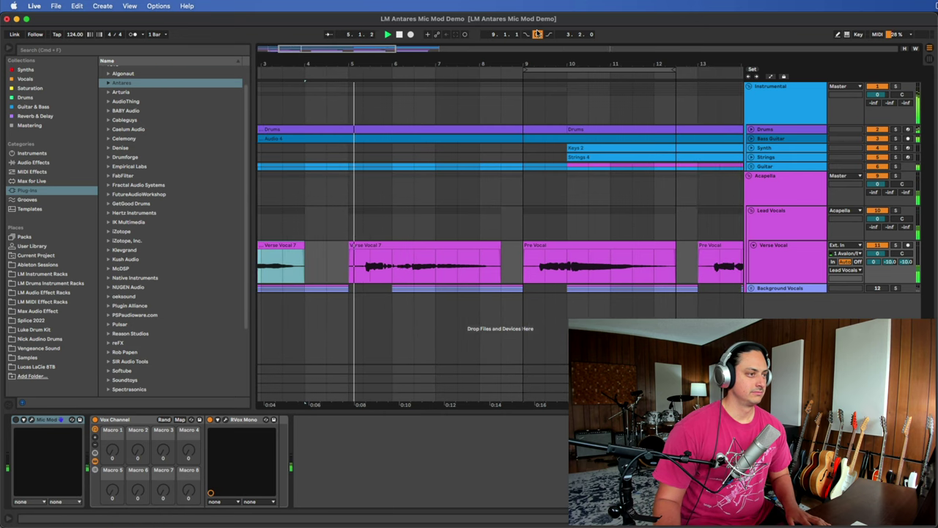
scroll(547, 237, right, 1)
scroll(546, 237, down, 2)
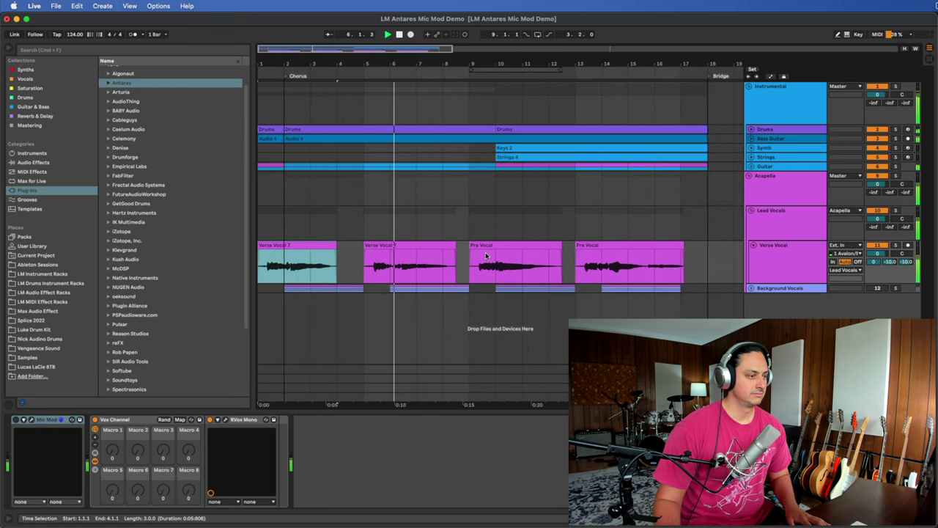
scroll(485, 255, up, 3)
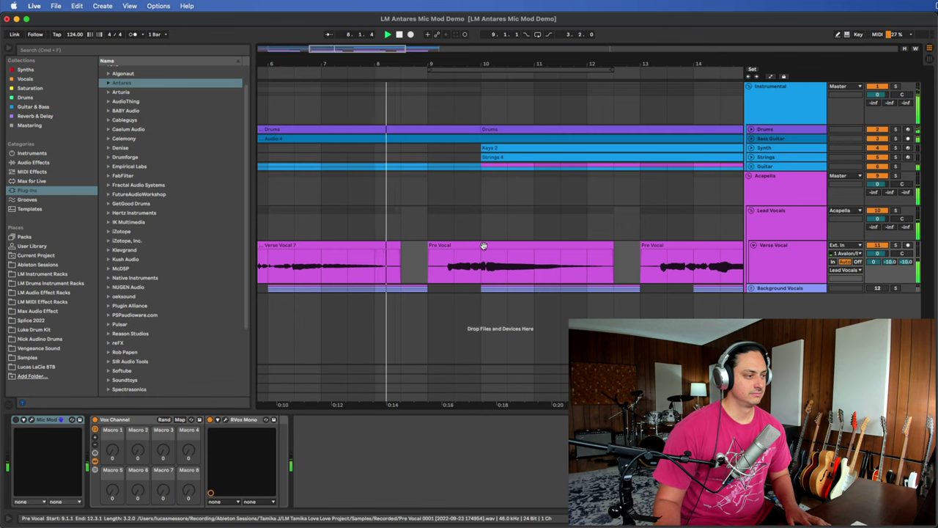
click(484, 246)
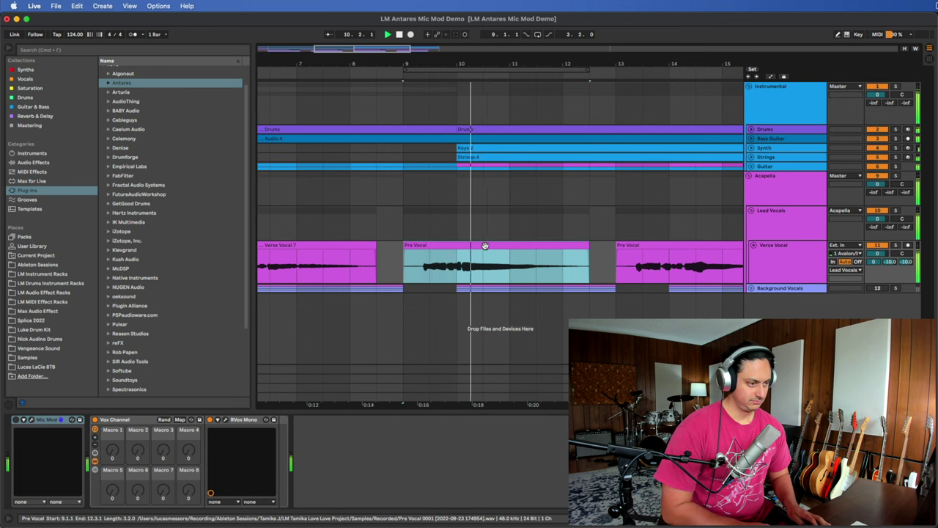
key(super+l)
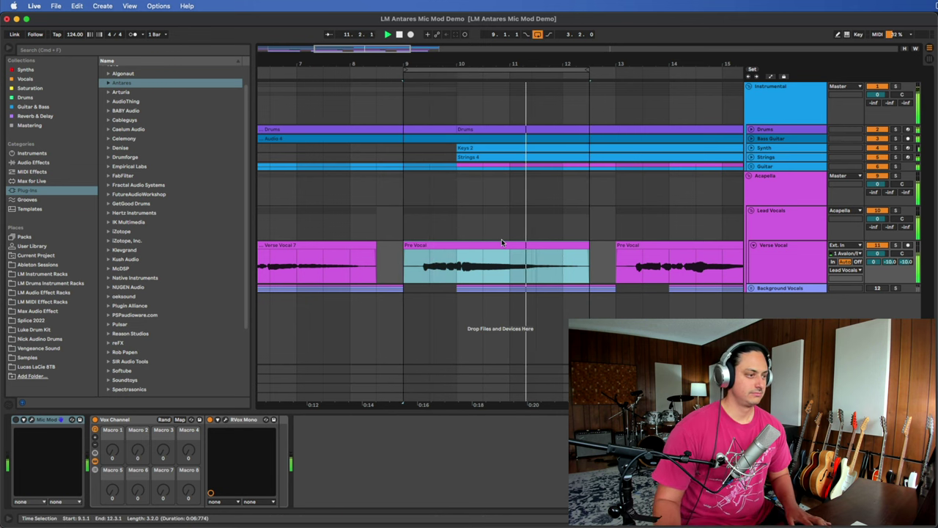
key(super+alt+p)
click(896, 176)
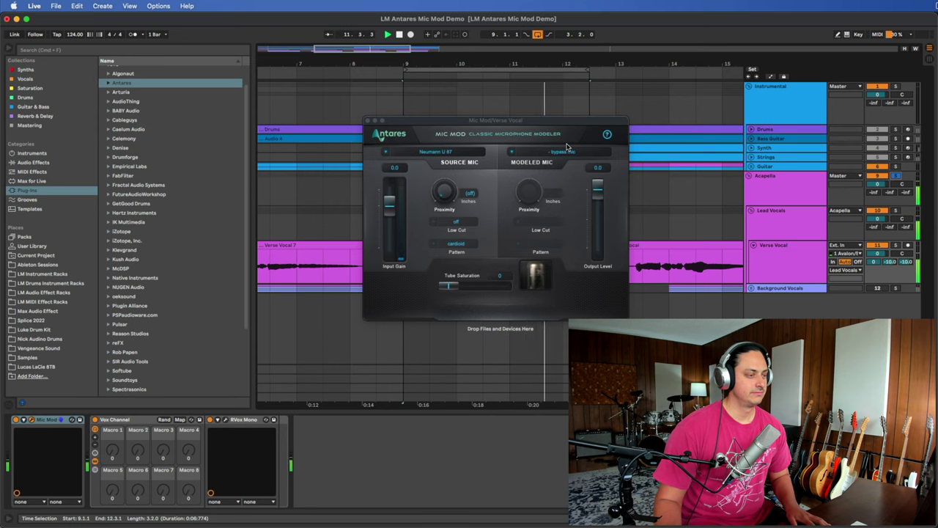
Change the modeled mic from bypass to Sony C800G, start playback, and raise the plugin window
click(565, 151)
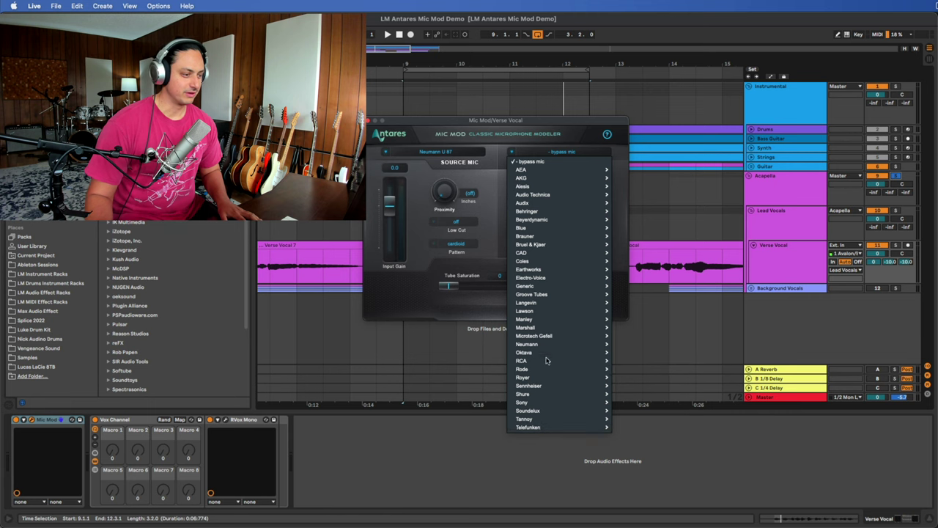
mouse_move(541, 394)
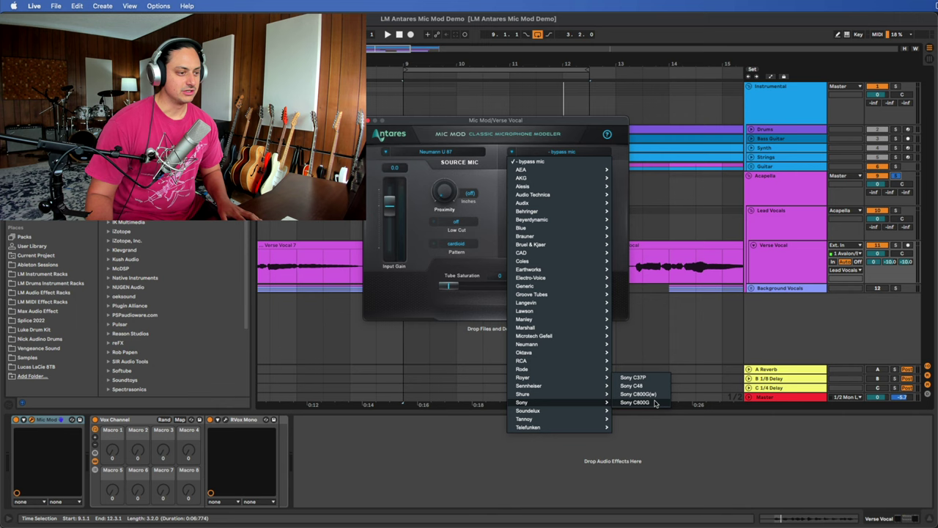
click(656, 403)
key(space)
drag(586, 123, 708, 77)
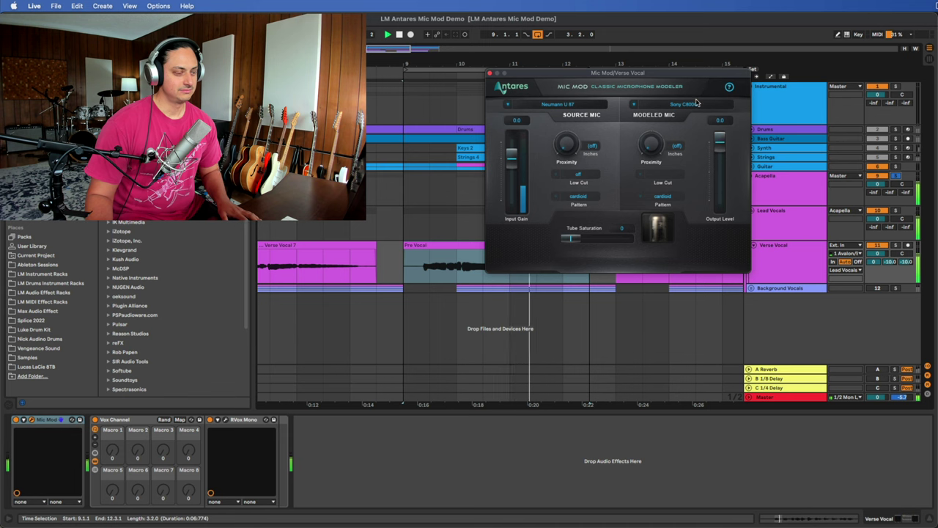
Restart the Pre Vocal loop, select the Mic Mod device and show its modeled-mic list
key(space)
click(898, 178)
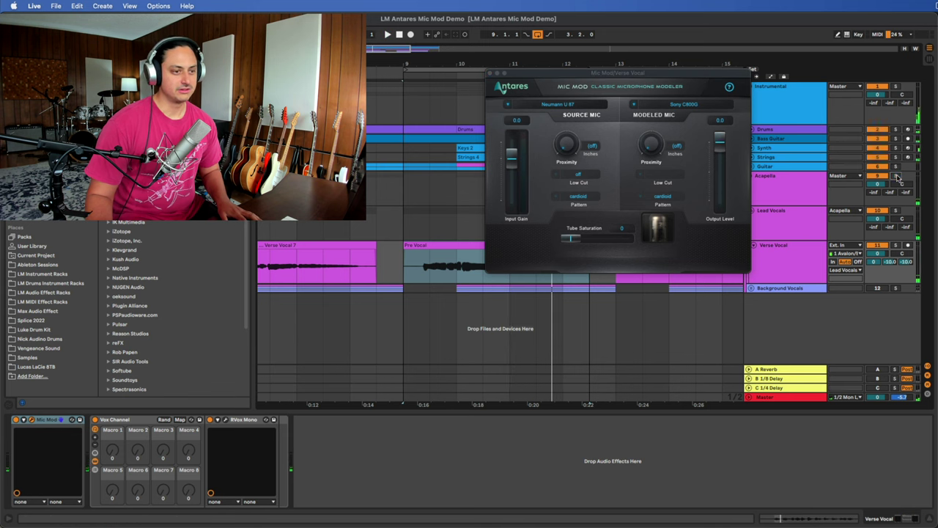
key(space)
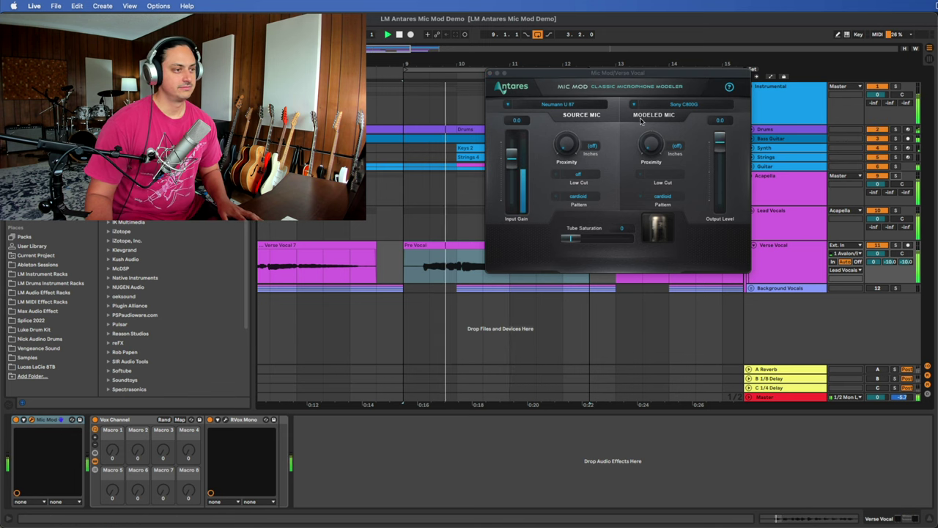
click(15, 425)
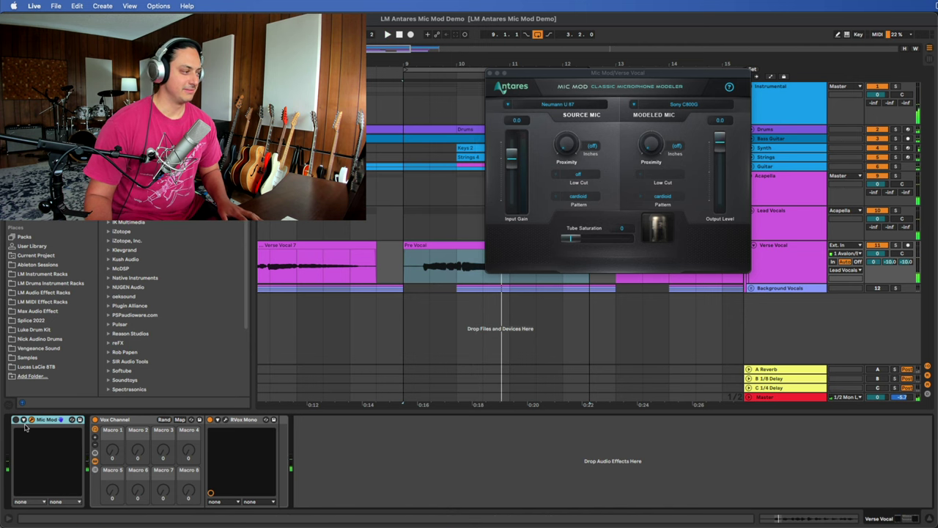
click(635, 104)
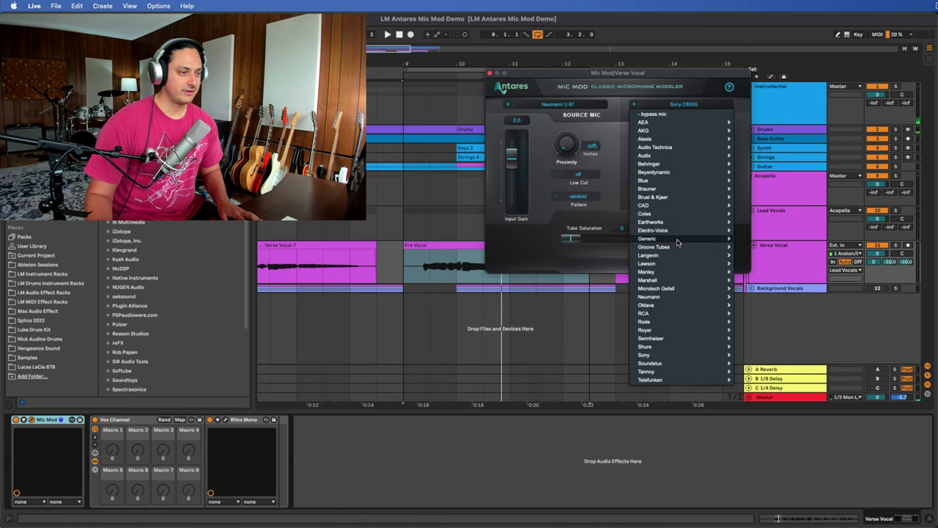
Model a Manley Reference Gold, play it, then switch Mic Mod off and replay the dry vocal
mouse_move(678, 272)
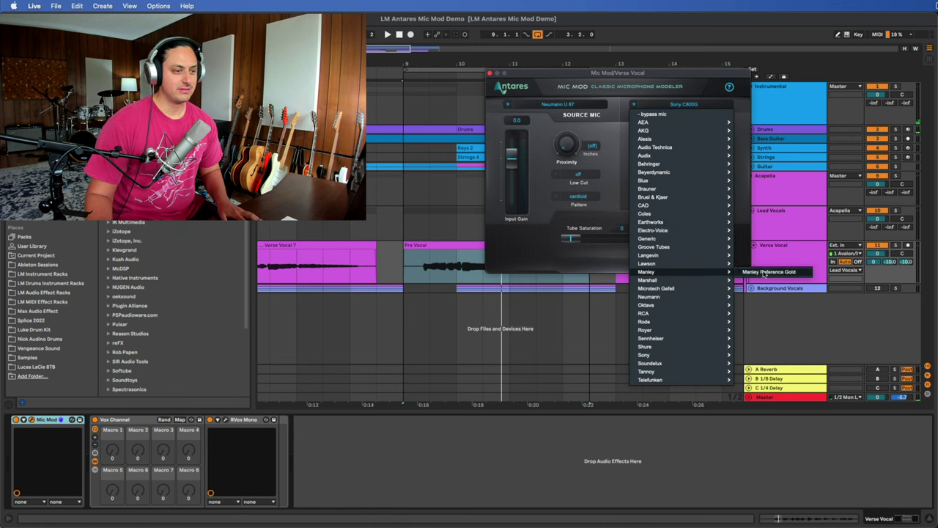
click(765, 273)
key(space)
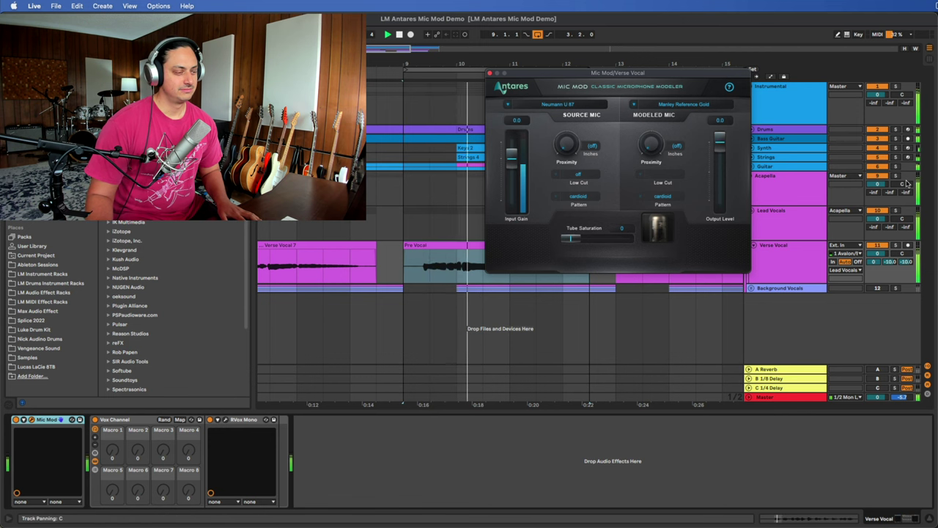
key(space)
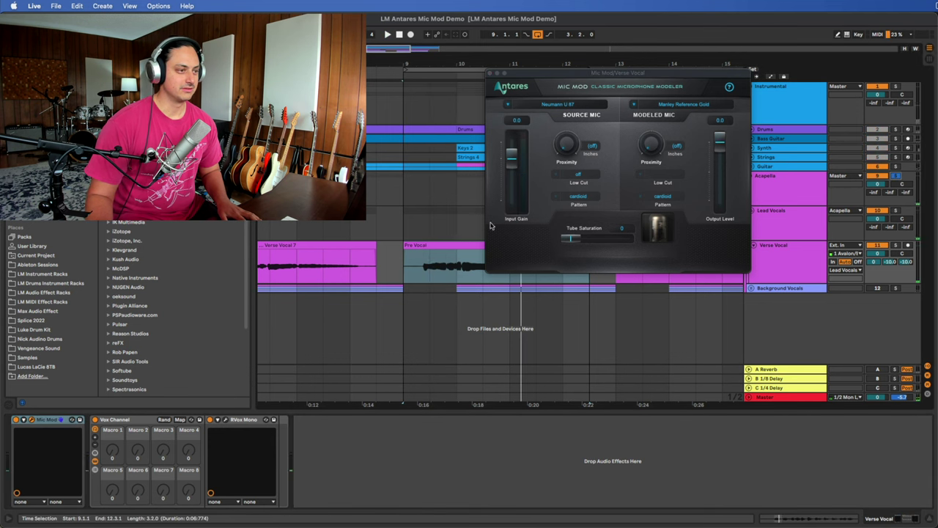
key(space)
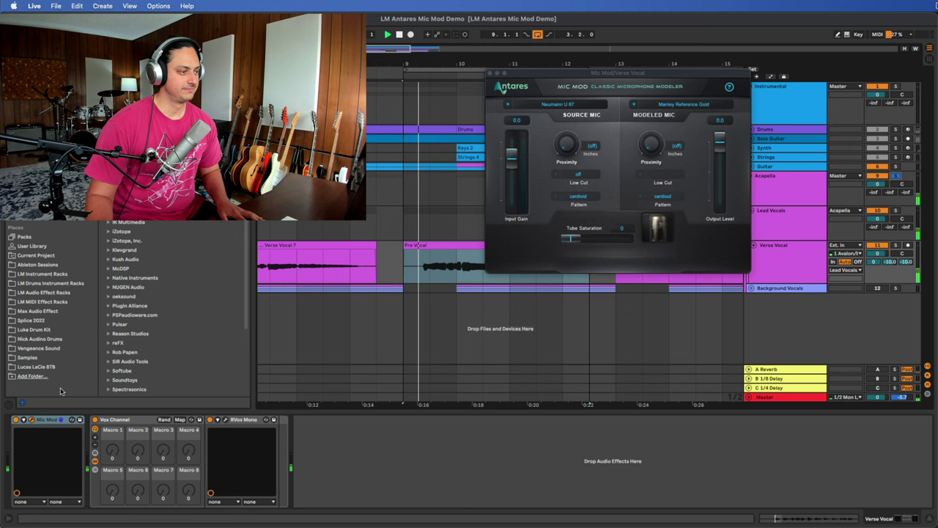
click(16, 420)
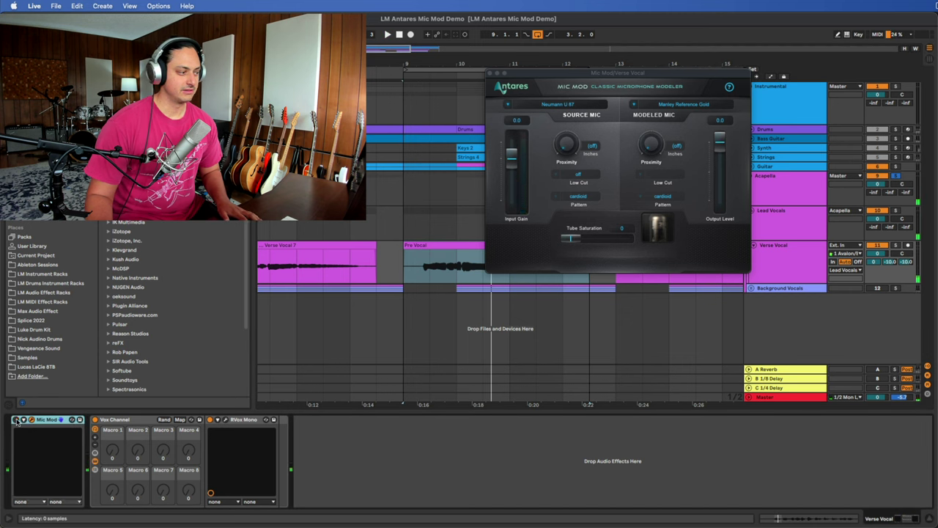
key(space)
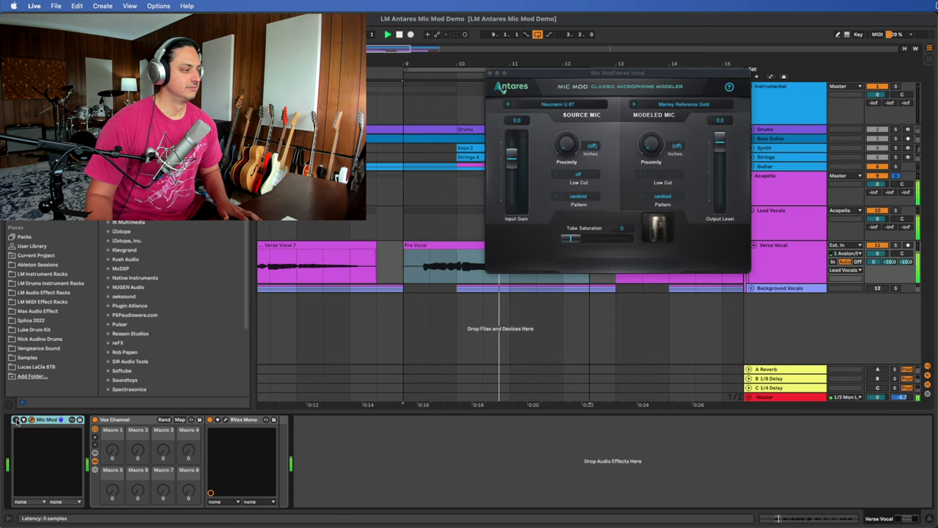
Model a Sony C800G and play the vocal
click(682, 104)
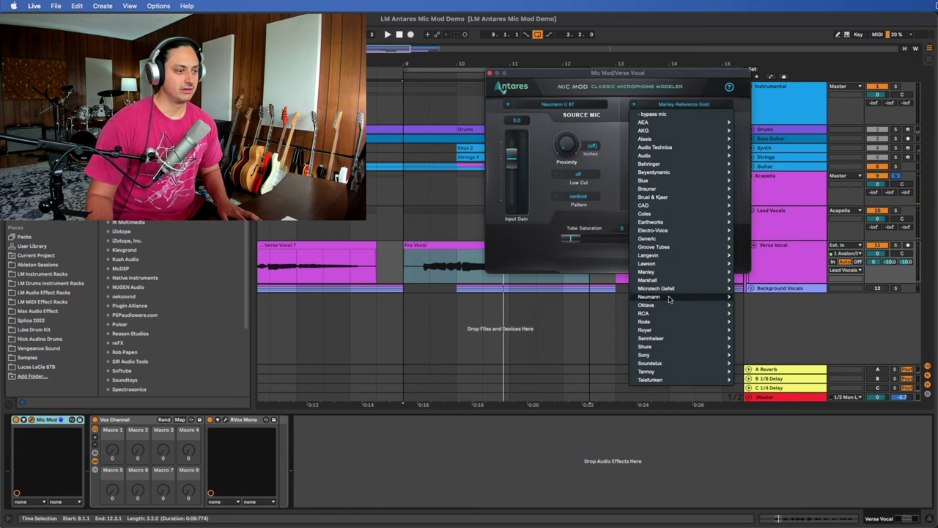
mouse_move(666, 354)
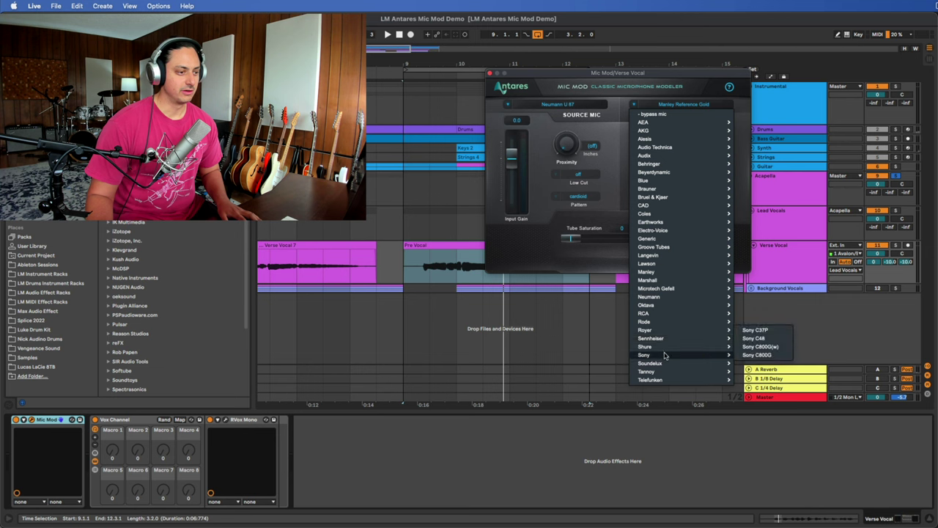
click(767, 355)
key(space)
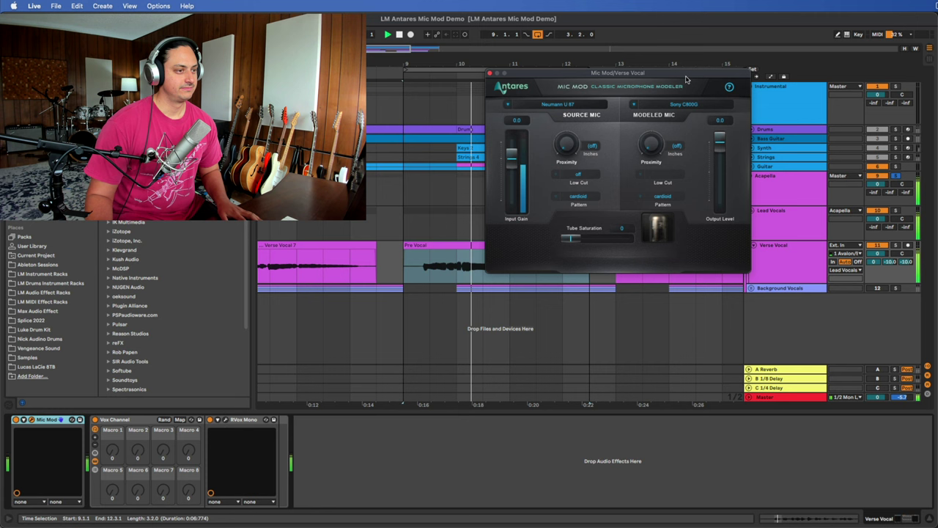
Switch the modeled mic to Blue Blueberry and reopen the modeled-mic list
click(684, 104)
mouse_move(682, 180)
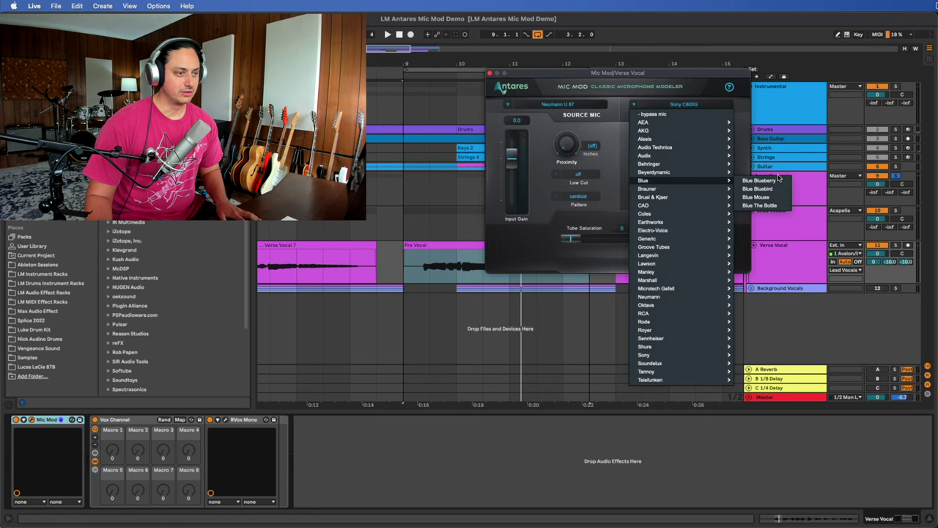
click(766, 180)
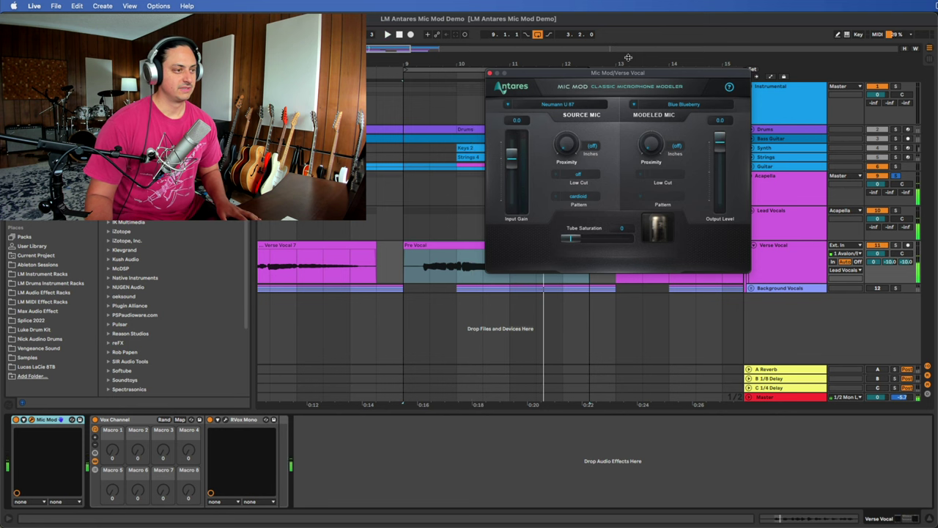
click(682, 104)
Audition the Neumann U 47 and then the Neumann M 149 models with playback
mouse_move(659, 297)
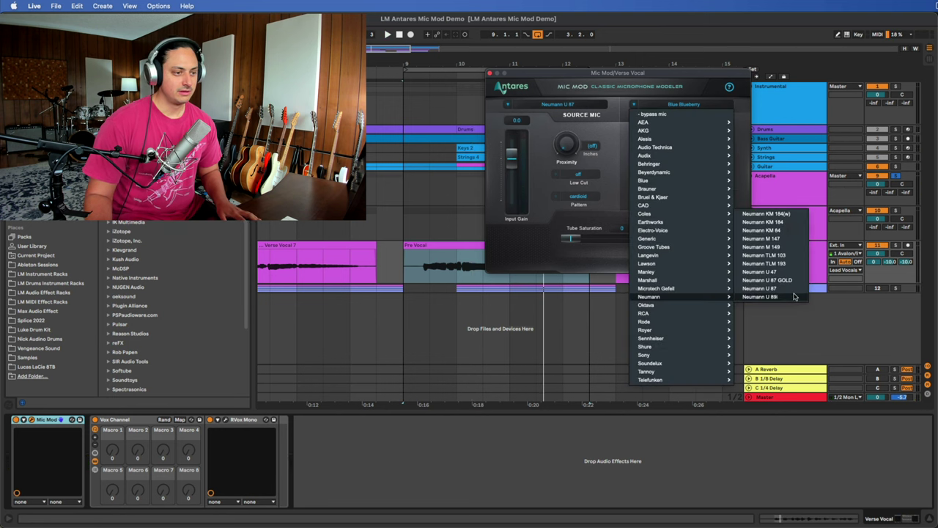
click(760, 272)
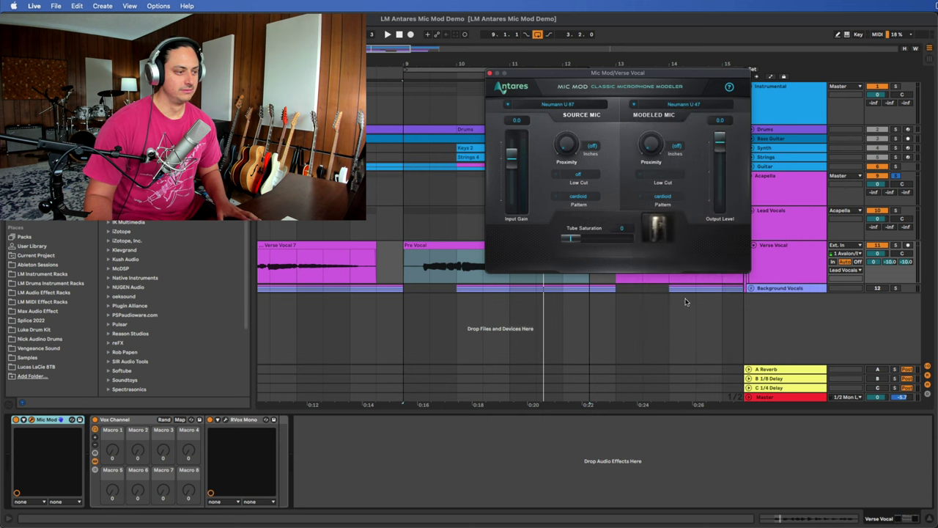
key(space)
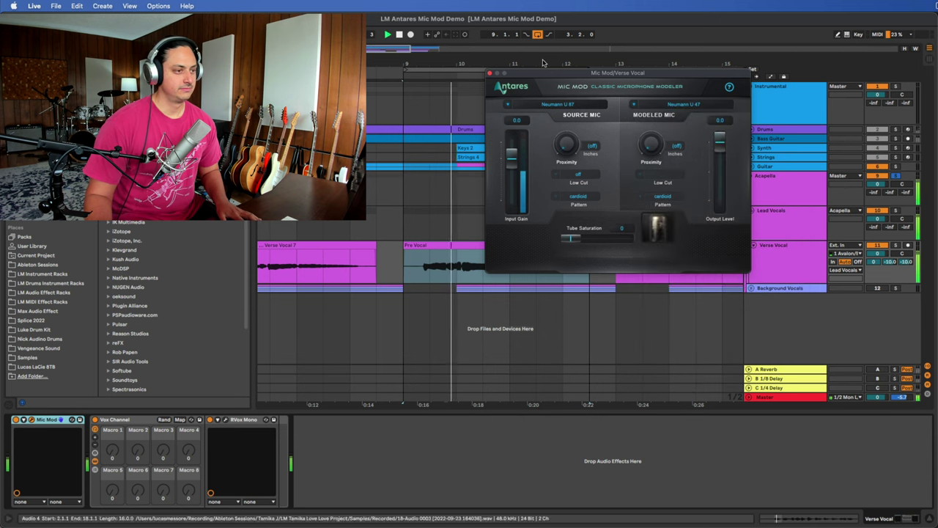
click(634, 107)
mouse_move(693, 211)
click(760, 220)
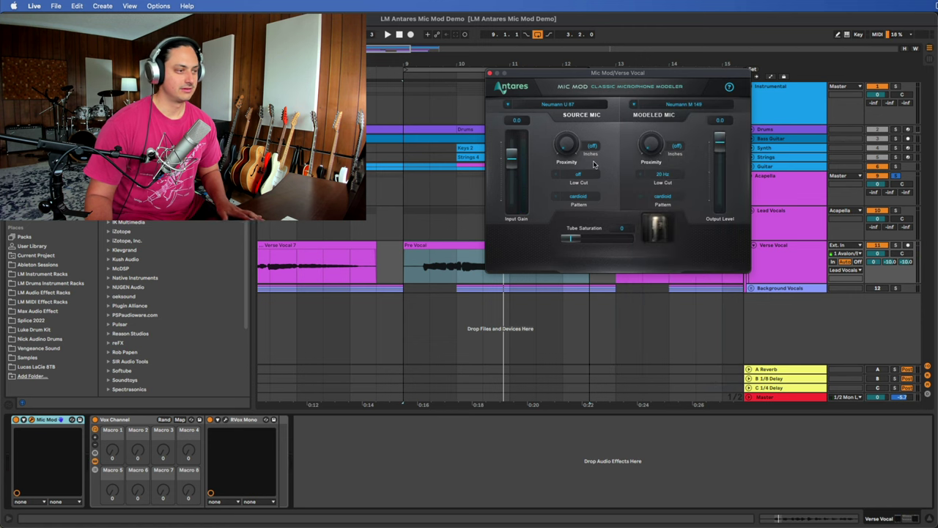
key(space)
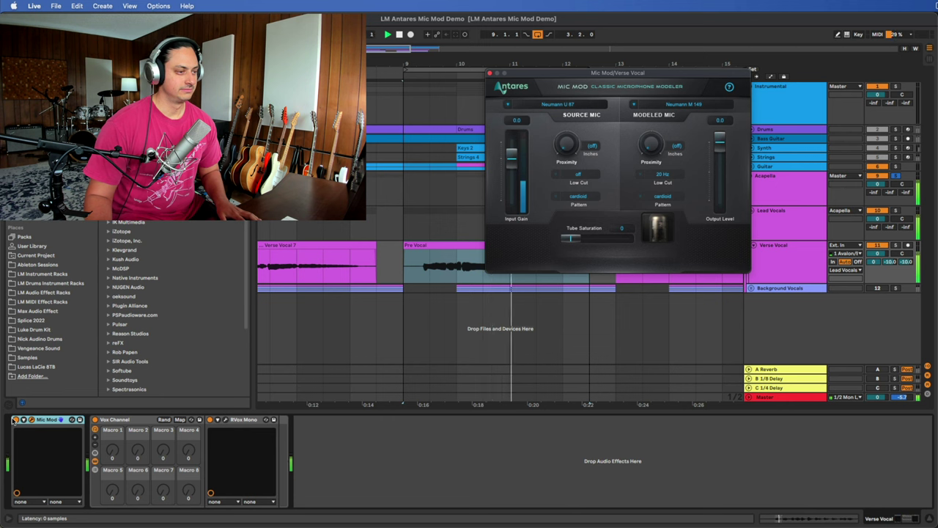
Model a Telefunken TELE U47, solo Acapella, and restart playback
click(684, 104)
mouse_move(696, 379)
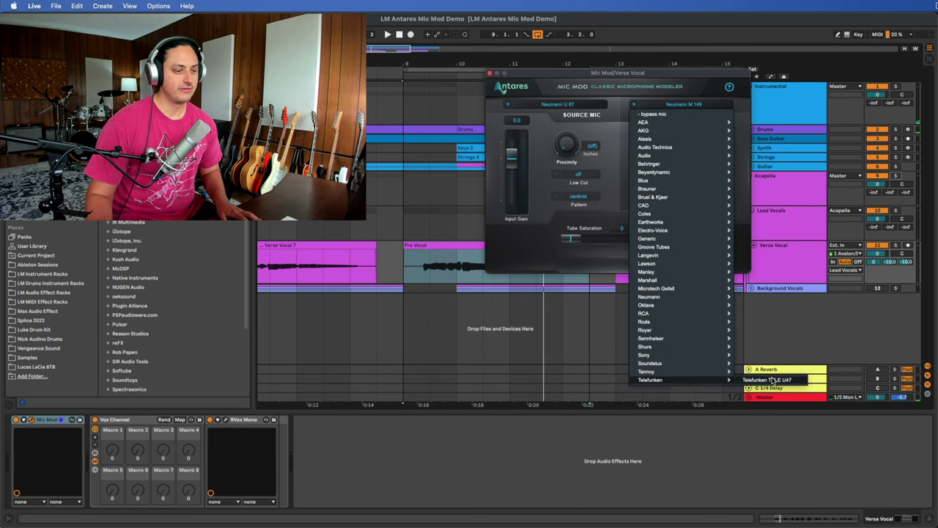
click(774, 380)
click(895, 176)
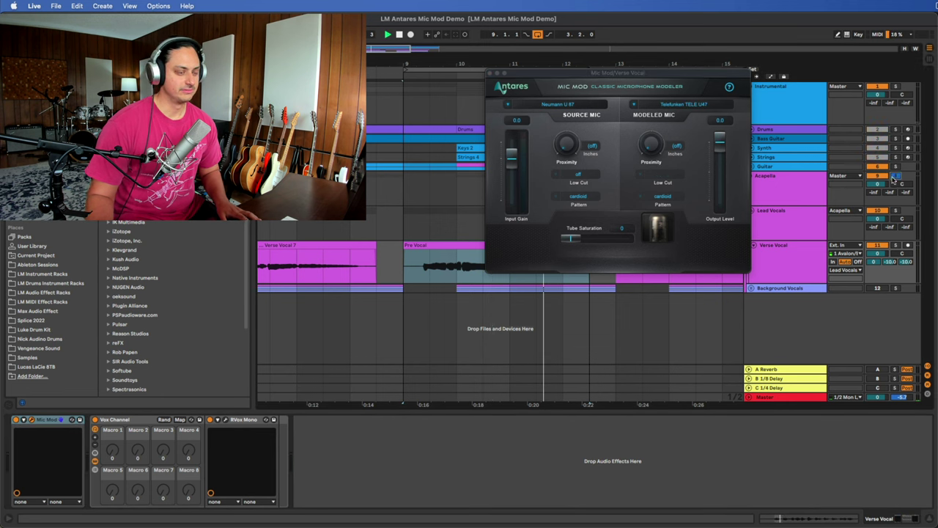
key(space)
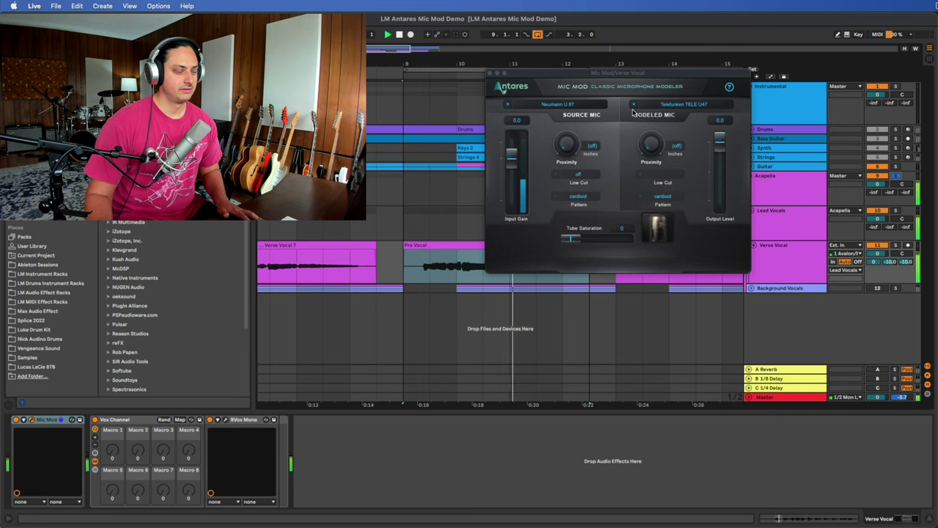
Return the modeled mic to Sony C800G, unsolo Acapella, and start playback
click(635, 106)
mouse_move(673, 241)
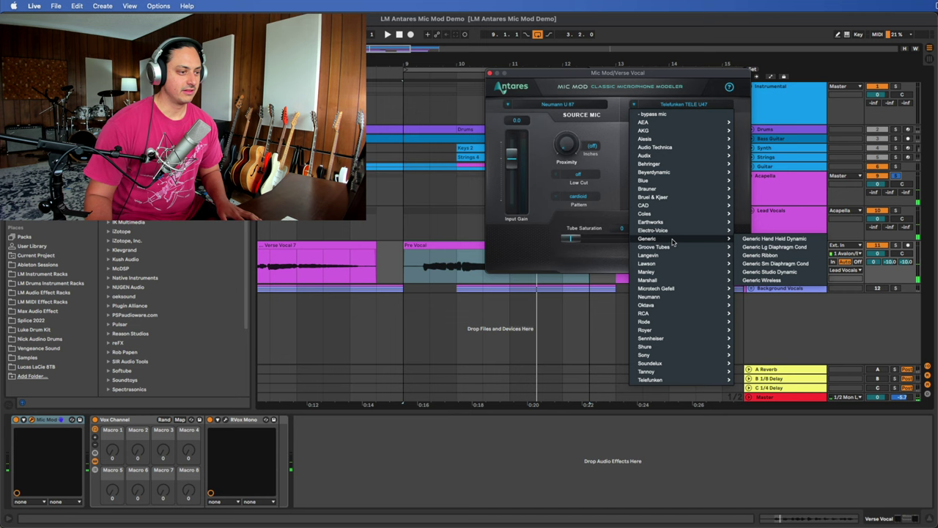
mouse_move(675, 356)
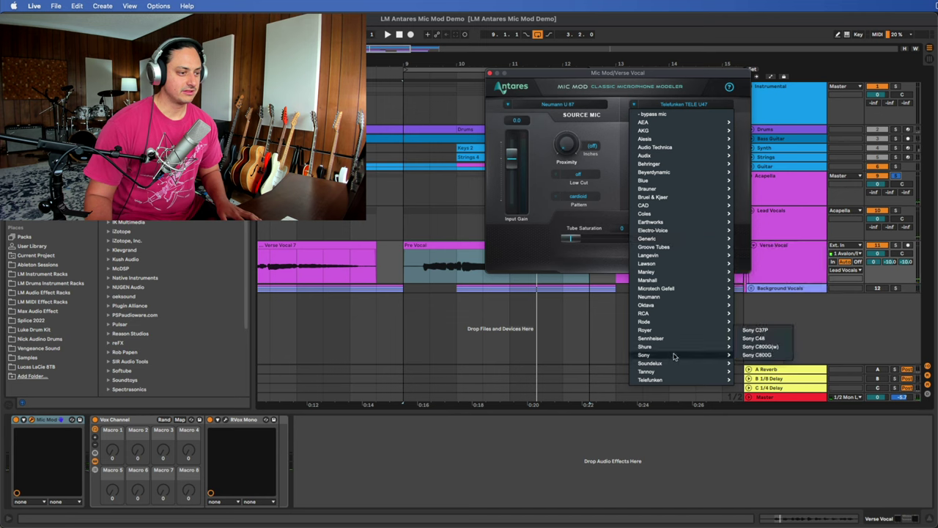
click(757, 355)
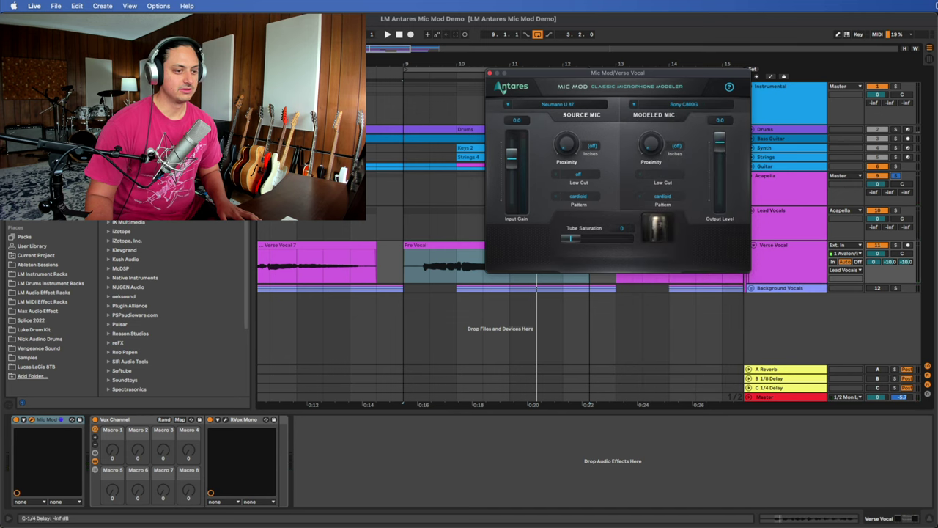
click(897, 177)
key(space)
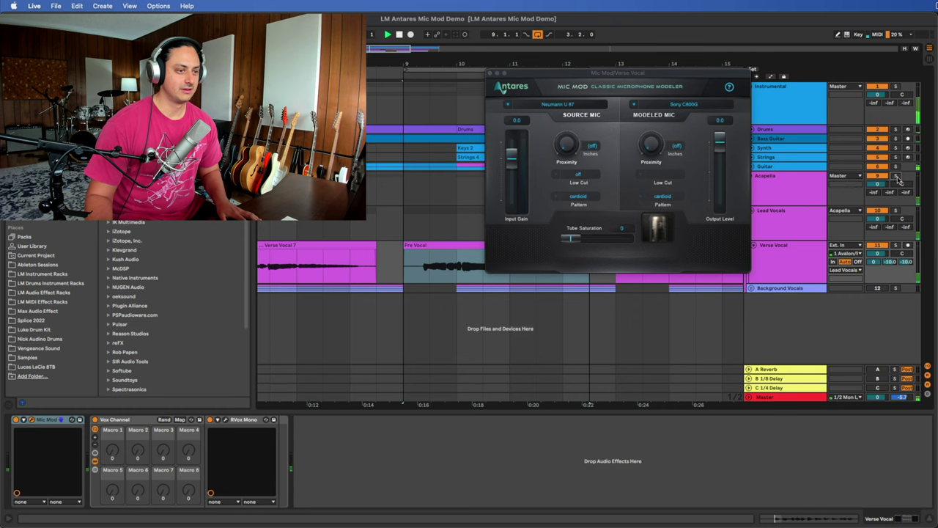
Raise Tube Saturation from 0 to about 41 and move the Mic Mod window aside
drag(572, 238, 591, 248)
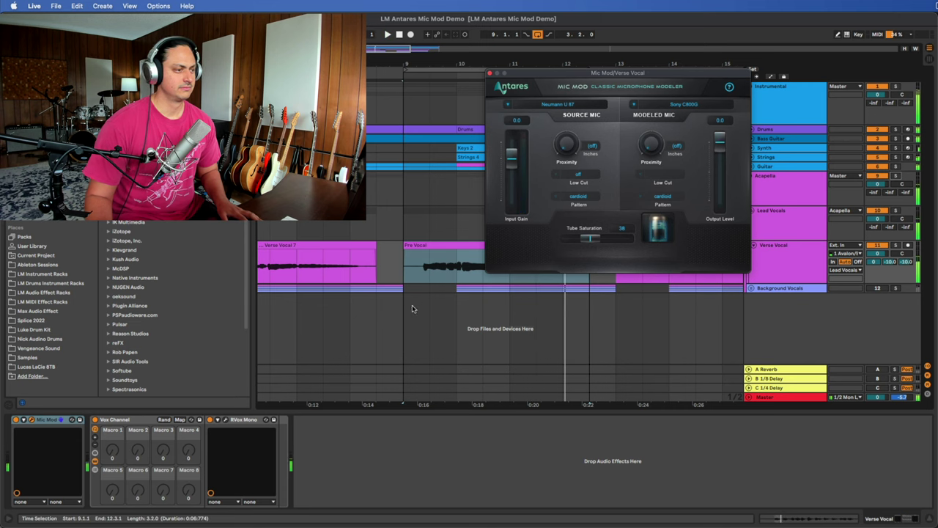
key(space)
drag(590, 240, 594, 242)
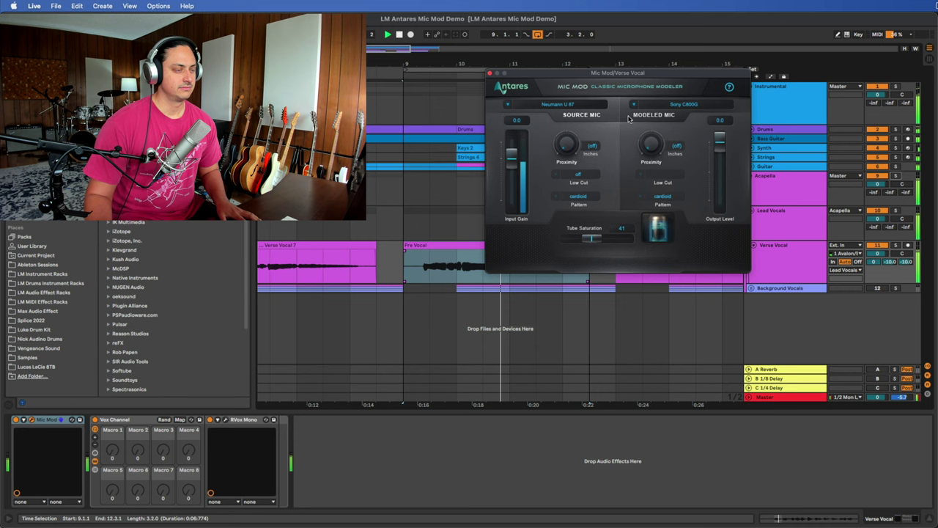
drag(623, 73, 530, 86)
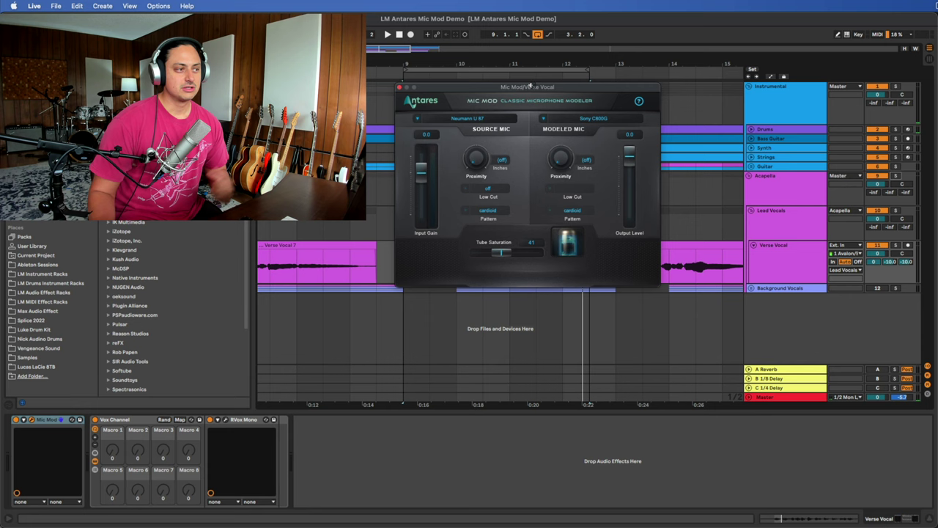
drag(530, 86, 518, 94)
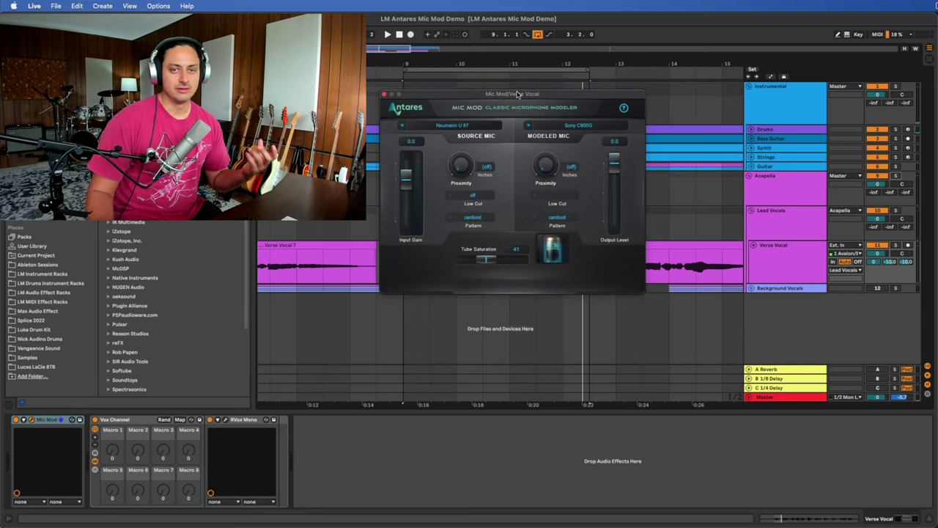